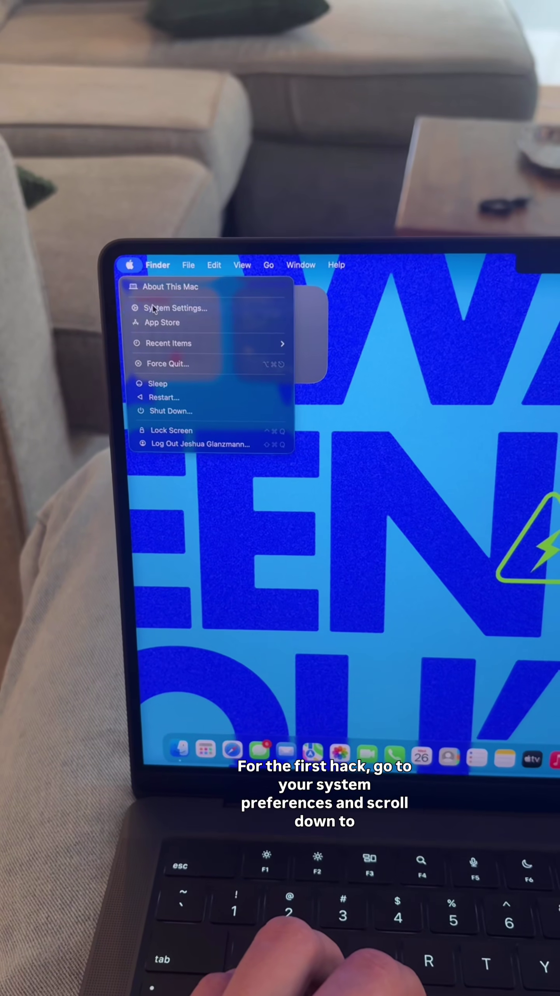
Open System Settings and go to the Keyboard settings
left_click(154, 308)
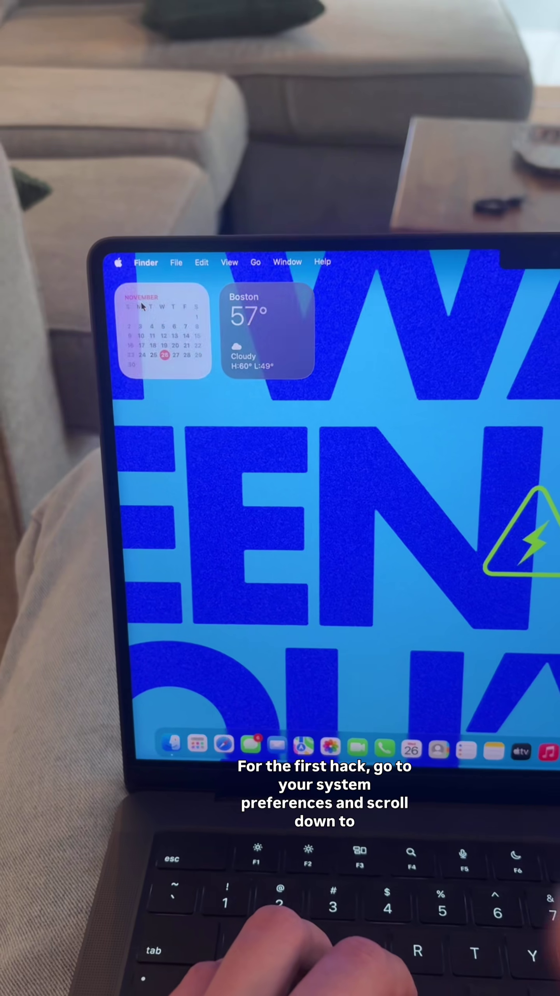
scroll(302, 609, "down", 5)
scroll(303, 600, "down", 2)
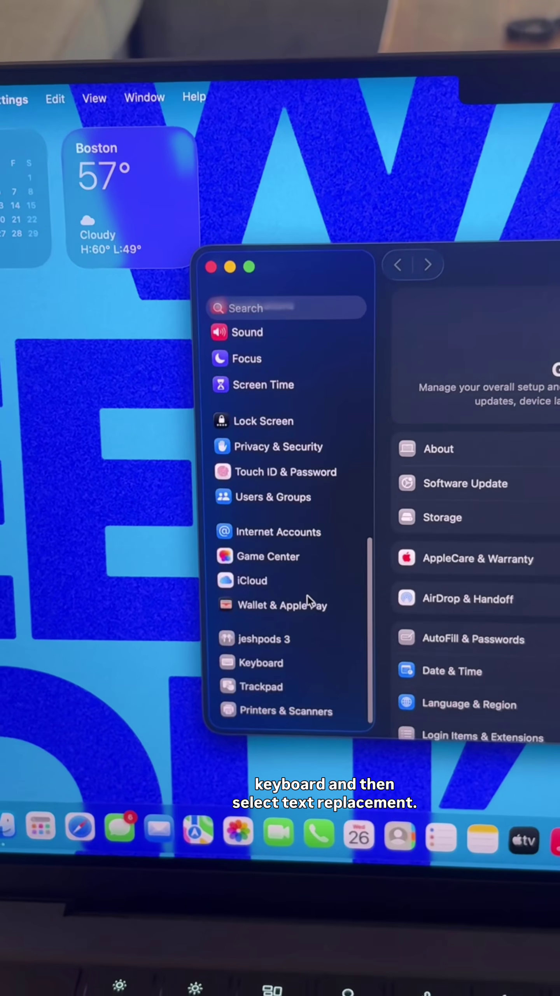
left_click(289, 643)
scroll(313, 529, "down", 5)
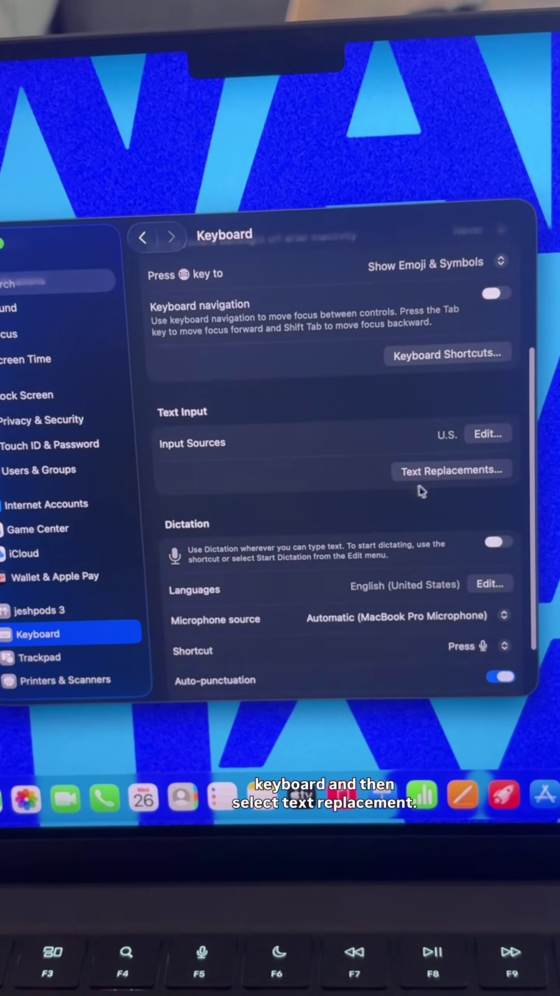
Add a 'sig' text replacement that expands to the email signature
left_click(428, 475)
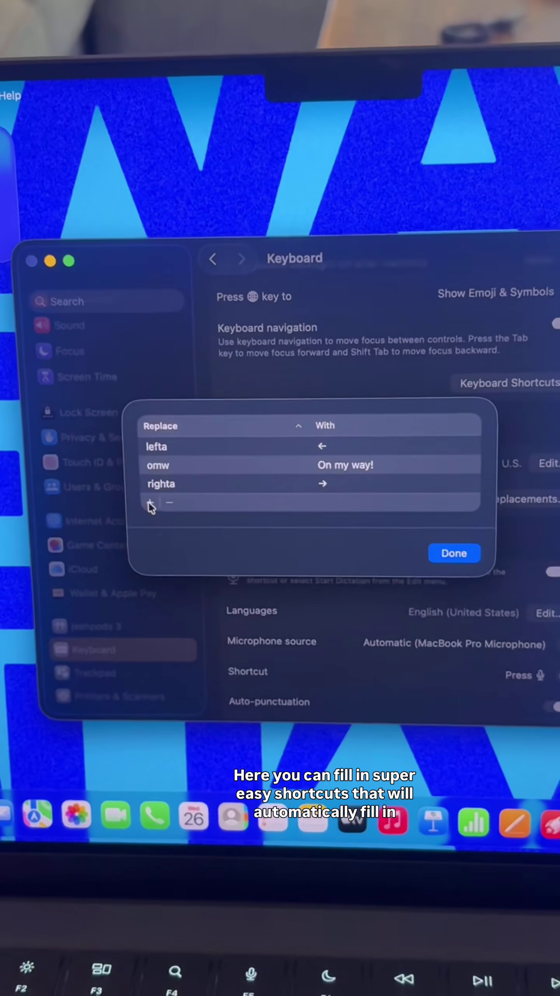
left_click(143, 509)
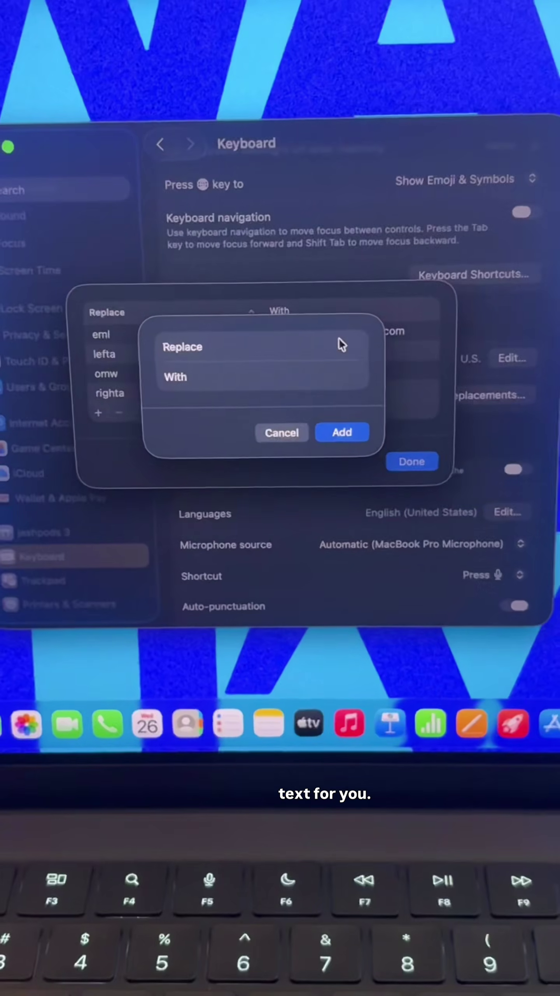
type("sig")
key("Tab")
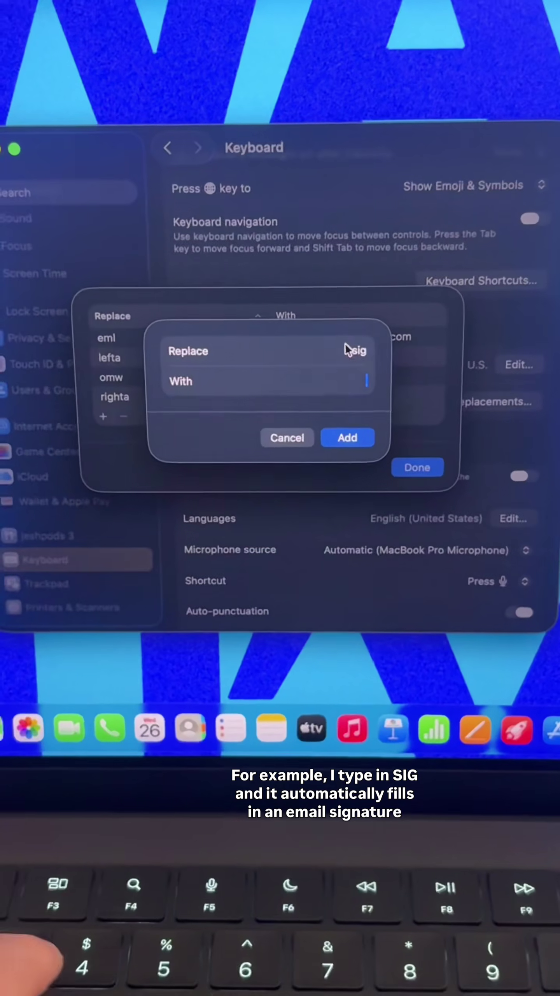
type("Sincerely,")
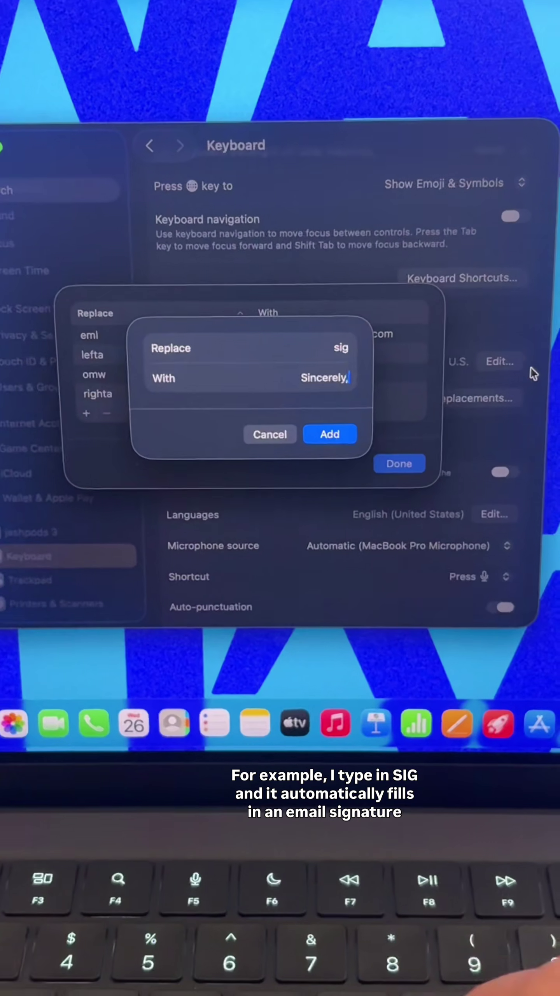
type(" Jesh")
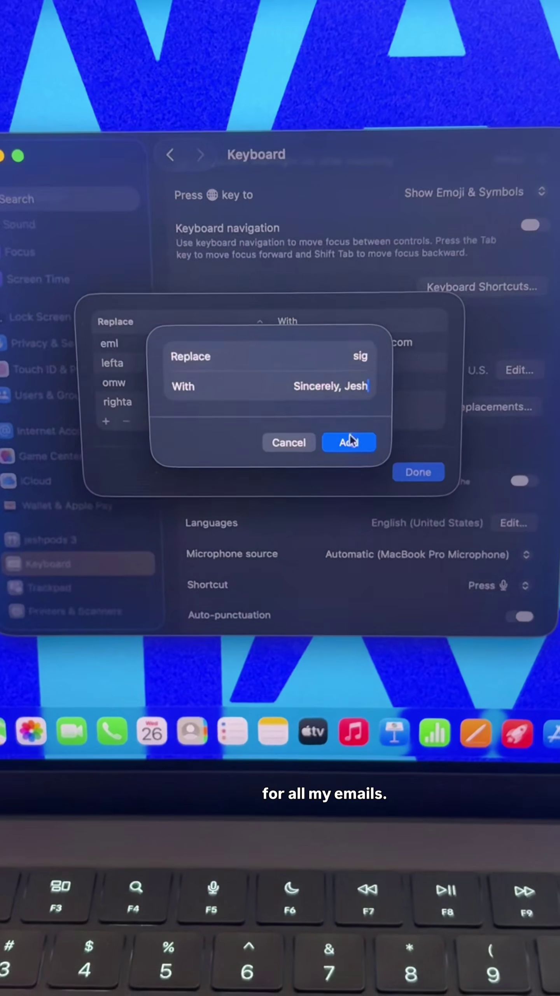
left_click(332, 429)
Add a 'tyty' text replacement that expands to the thank-you sentence
left_click(47, 441)
type("tyty")
key("Tab")
type("Th")
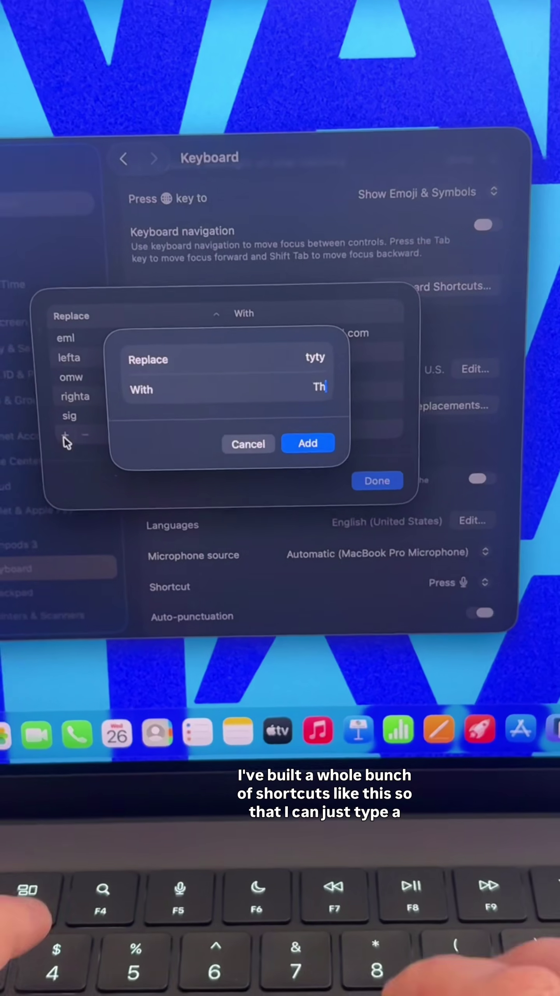
type("ank you so much!")
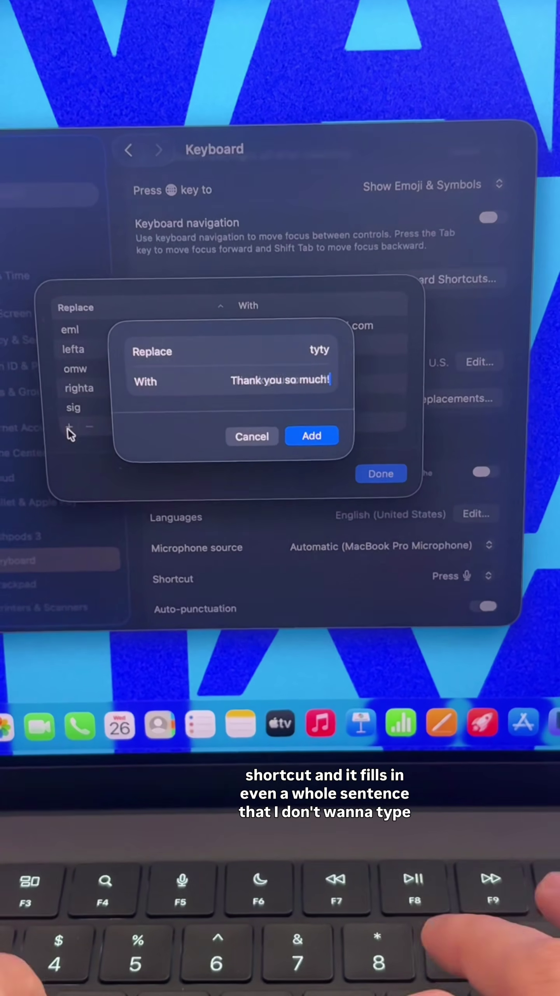
type(" Let e")
key("BackSpace")
type("me kno")
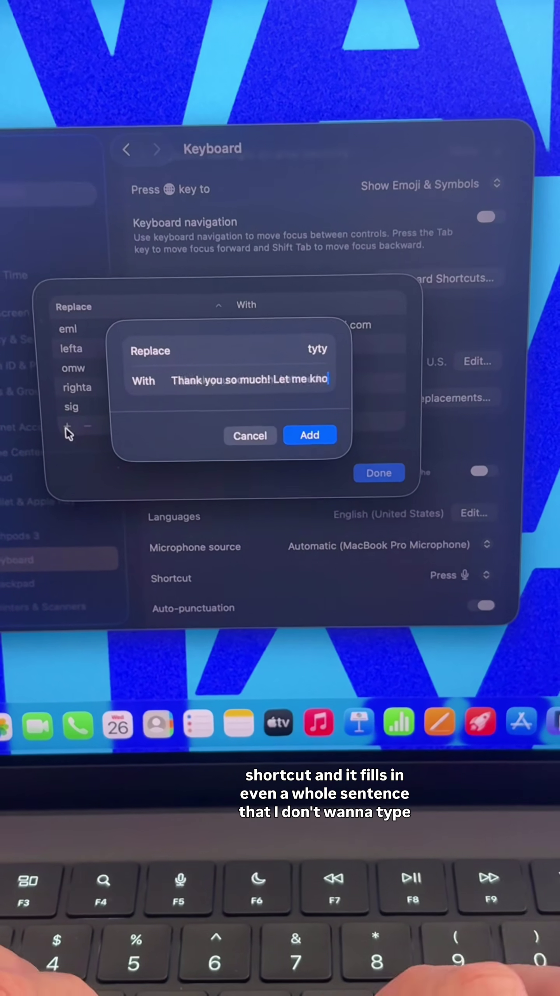
type(" you need any")
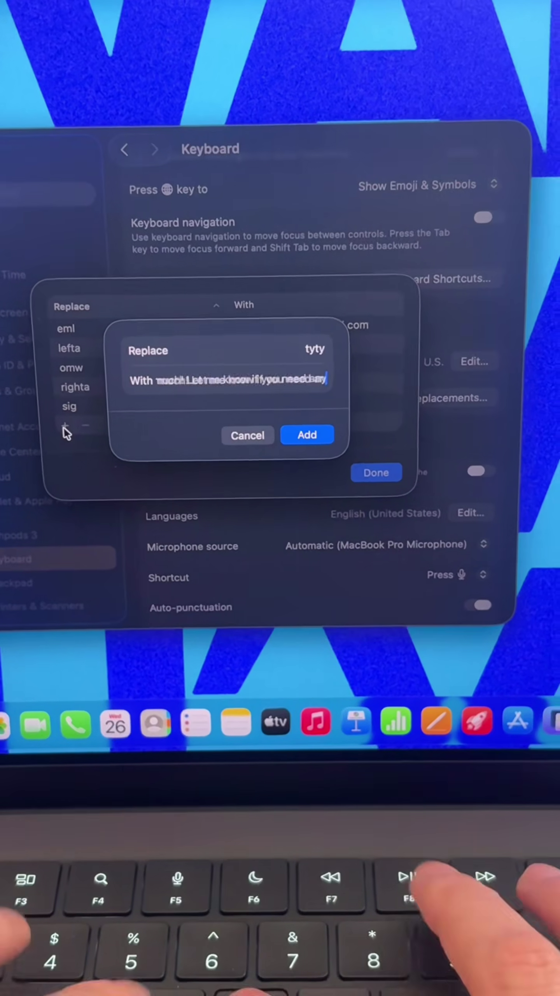
type("eml")
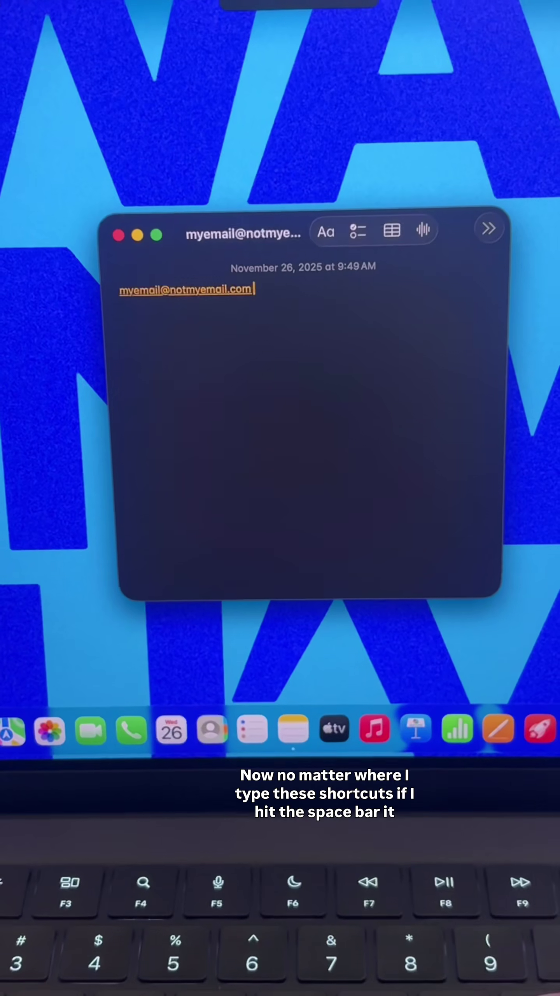
Test the sig and tyty shortcuts on separate lines in a note
key("Return")
type("tyt")
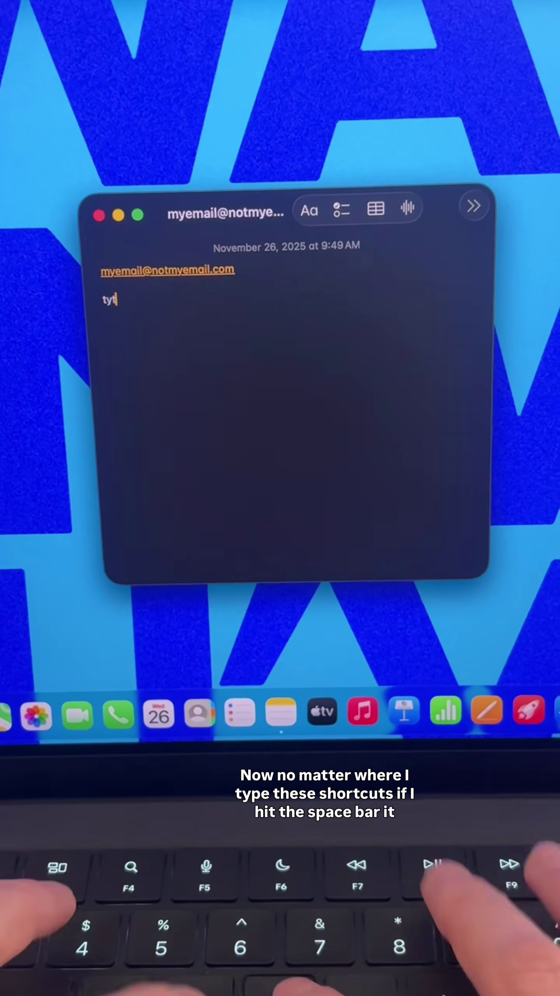
type("sm")
key("Return")
type("ing a great week so far!")
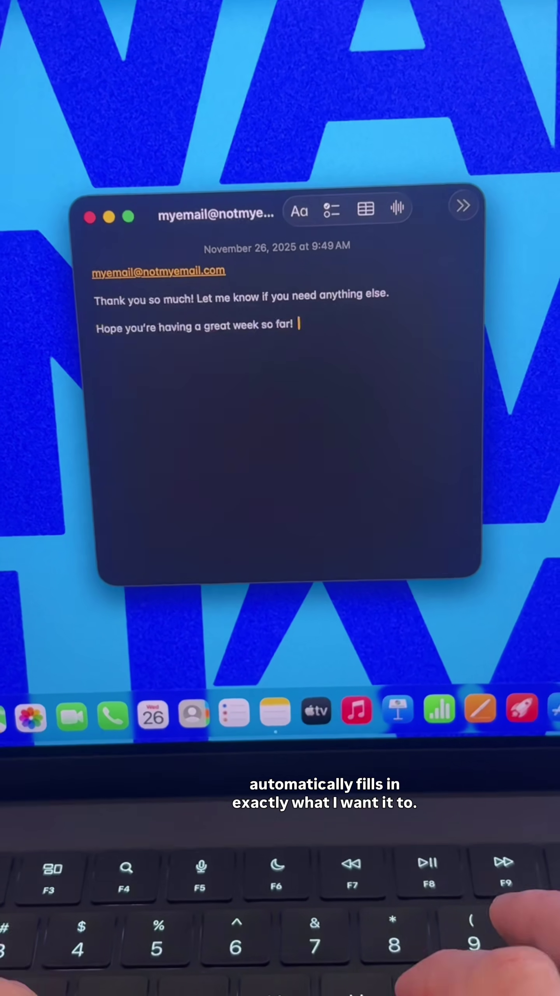
key("Return")
type("sig")
key("Return")
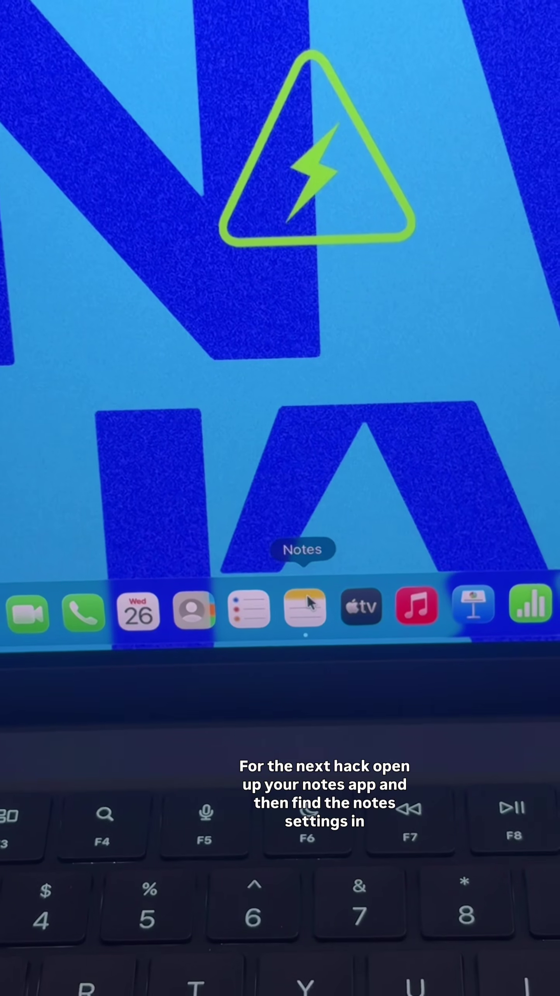
Launch Notes from the Dock and open Settings from the Notes menu
left_click(311, 612)
left_click(165, 303)
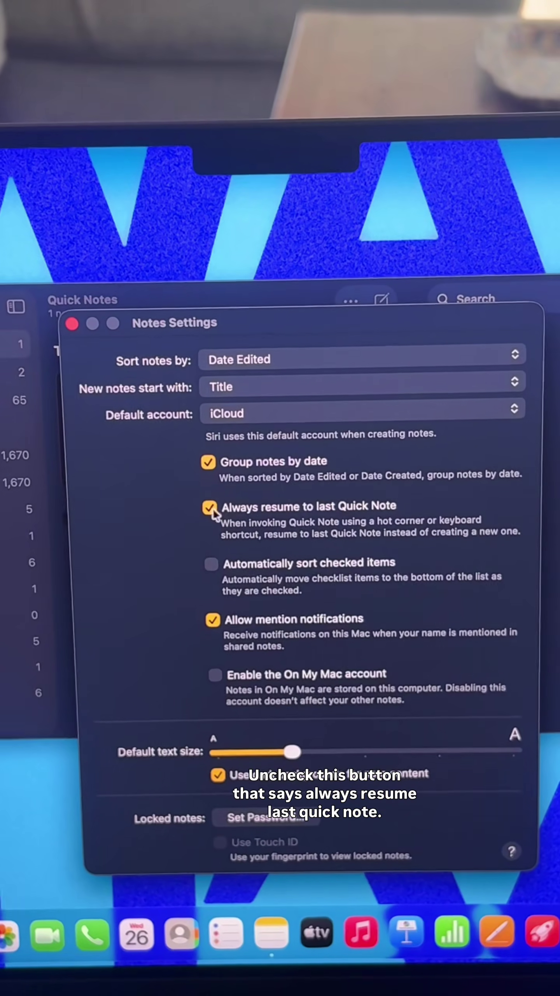
Turn off 'Always resume to last Quick Note' and start a fresh Quick Note with Fn+Q
left_click(210, 511)
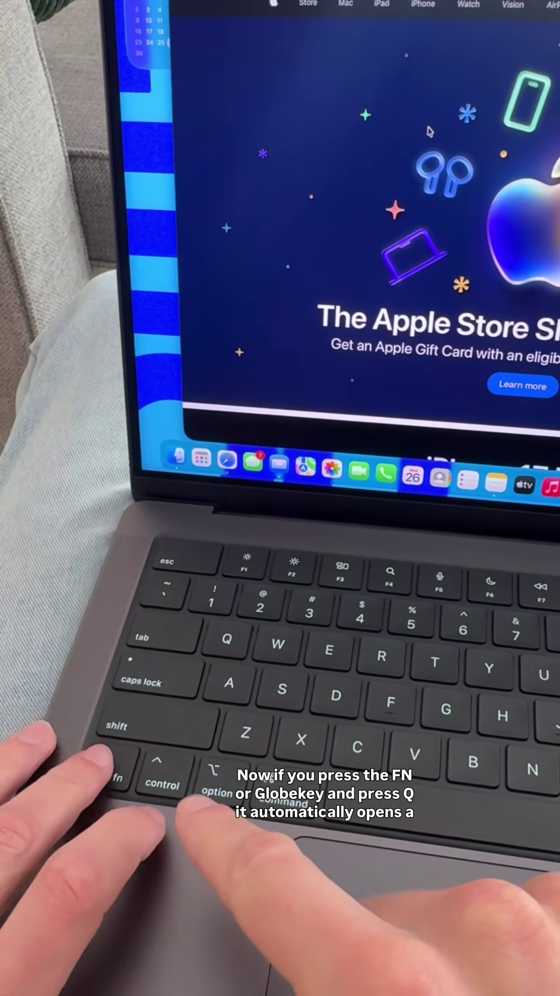
key("fn+q")
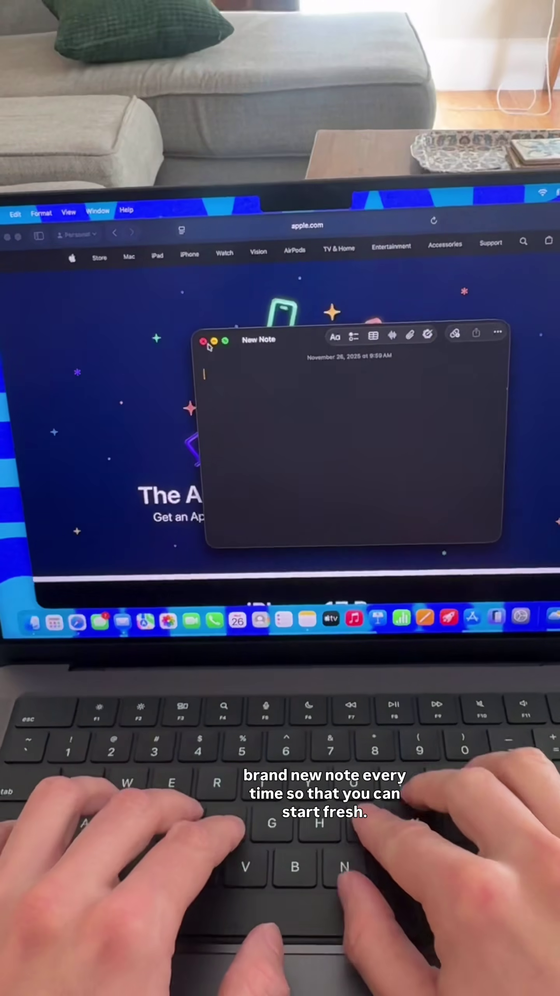
type("NewNote")
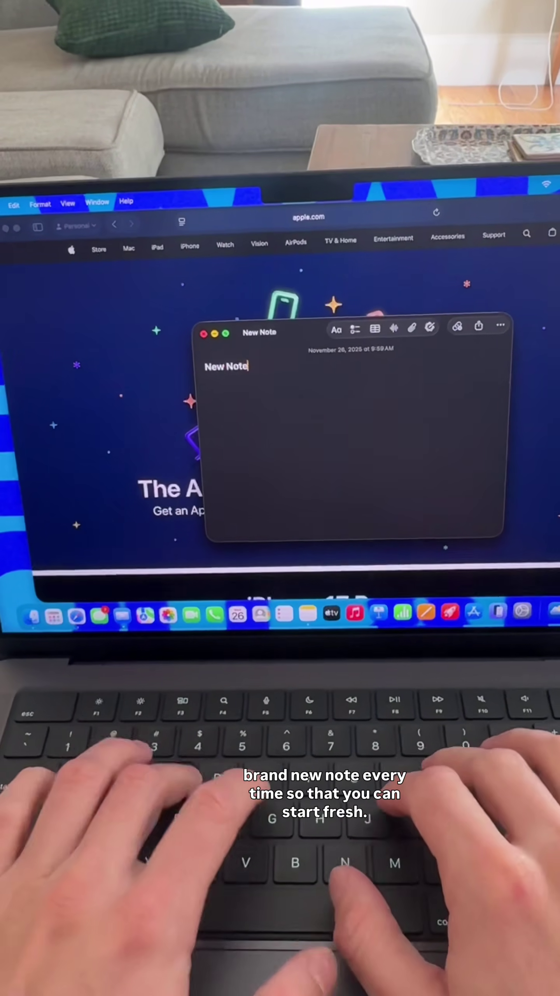
key("Return")
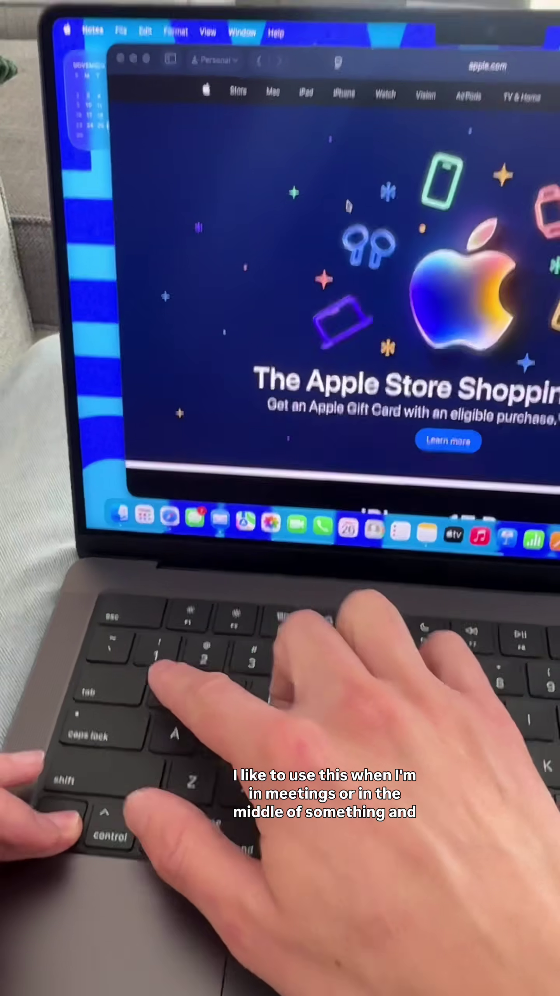
Open another fresh Quick Note, close it, and show the Quick Notes folder
key("fn+q")
type("Ne n")
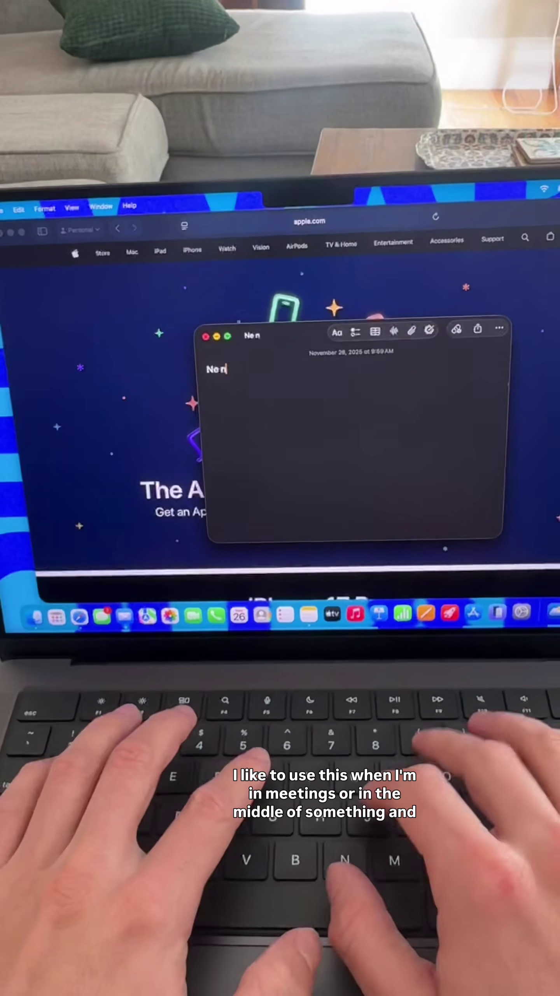
type(" note 2")
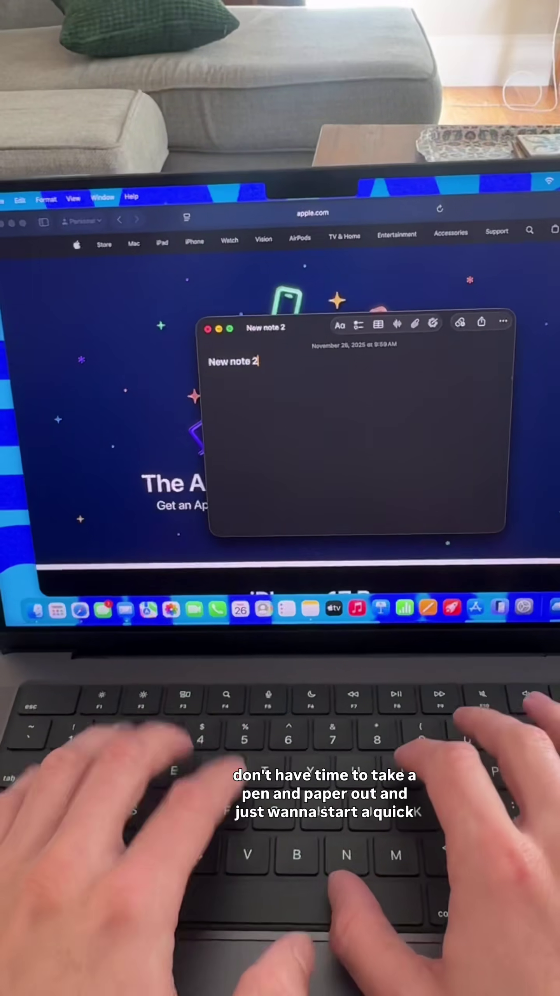
type("I")
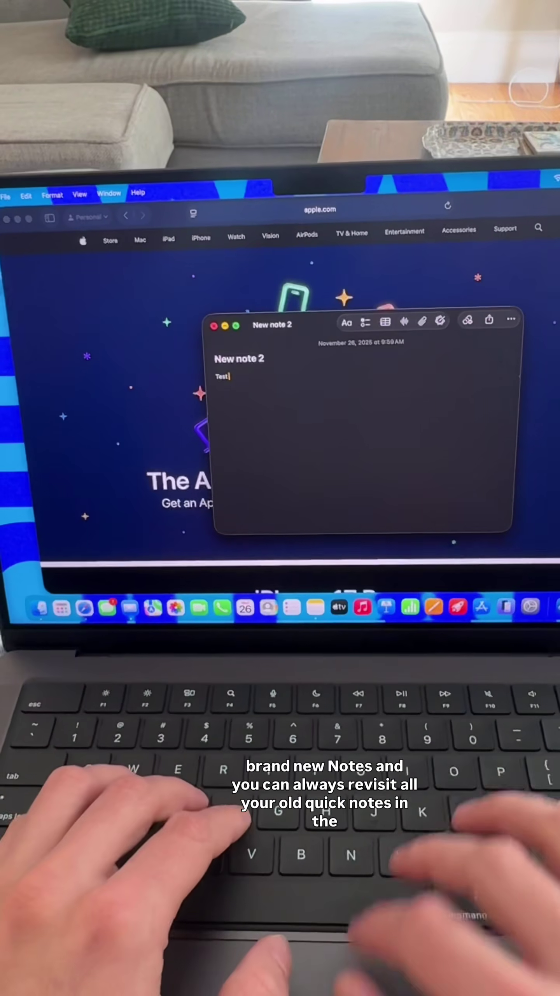
left_click(207, 319)
left_click(309, 602)
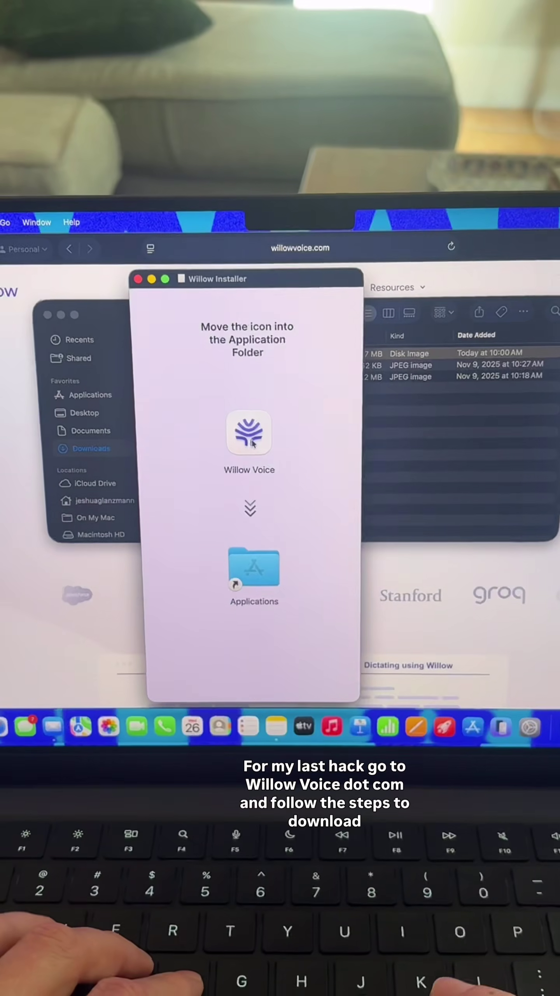
Open the downloaded Willow app to its personalization welcome screen
left_click(251, 441)
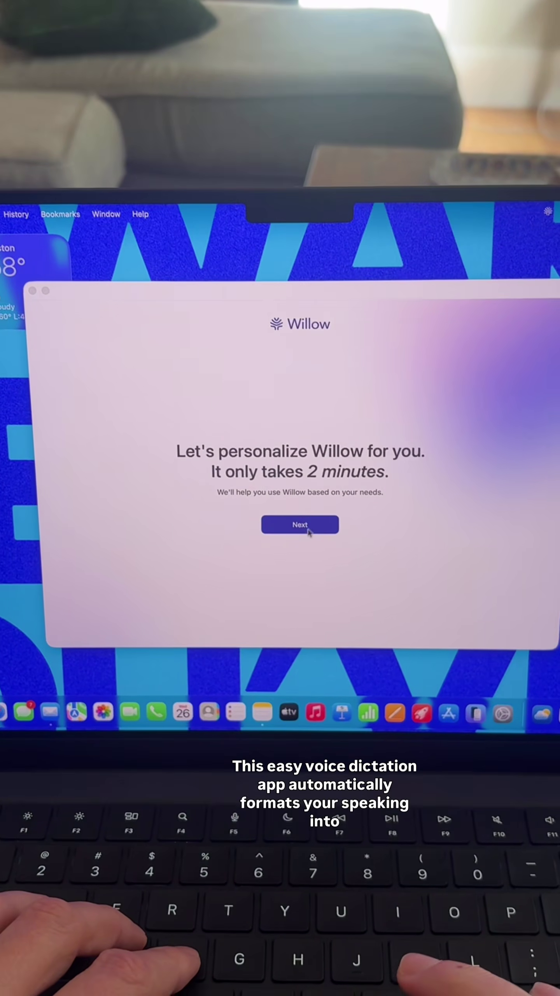
Start Willow's personalization, keep Formal style for work messages, and advance to the email-tone question
left_click(300, 526)
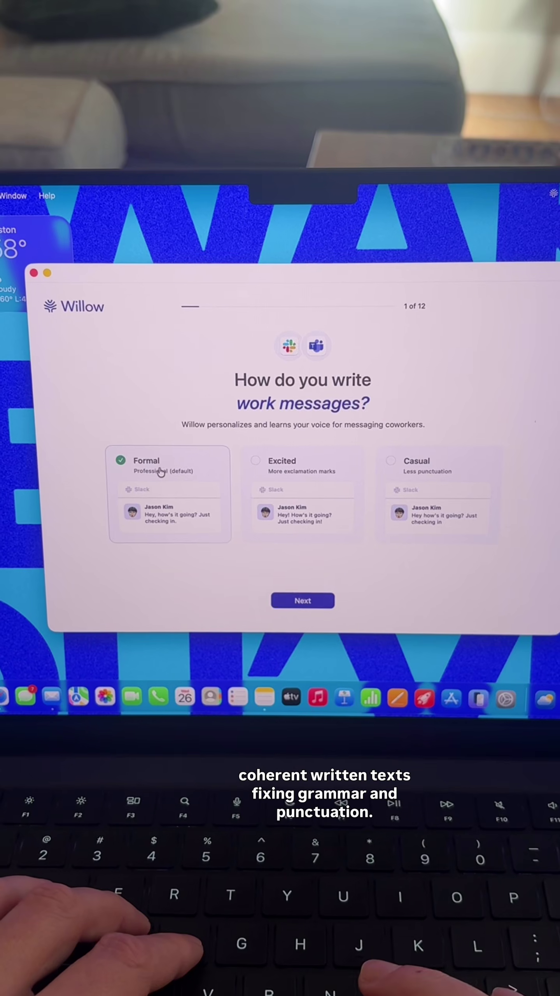
left_click(295, 603)
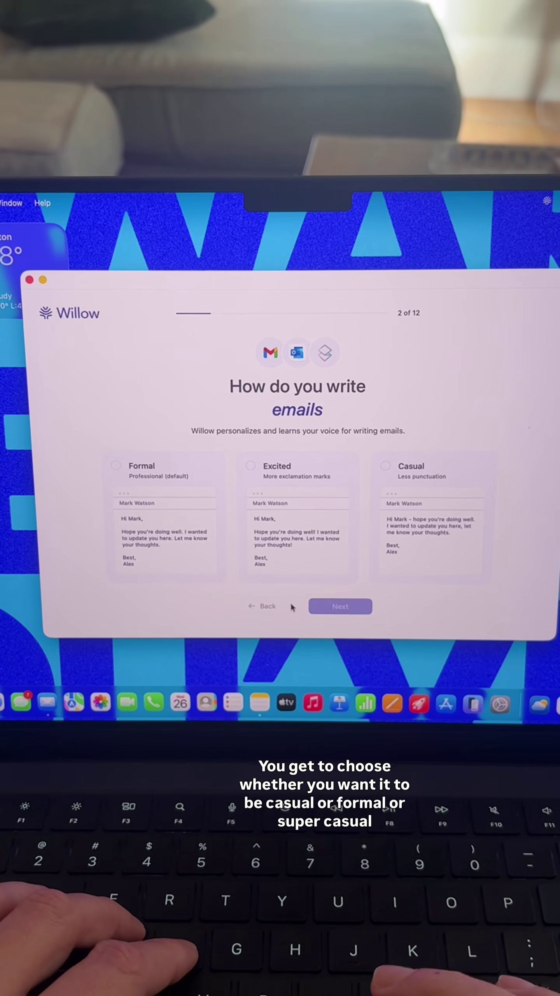